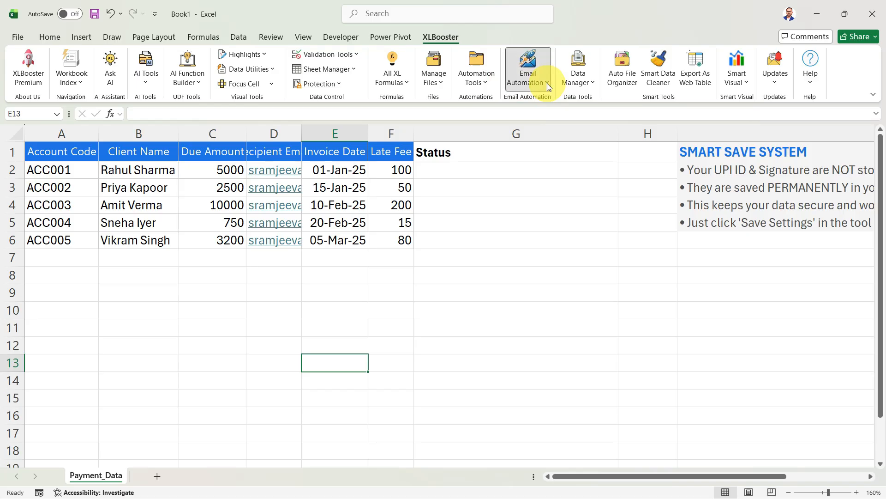
Open the Payment Reminder Pro tool and save its signature and UPI ID settings.
left_click(523, 63)
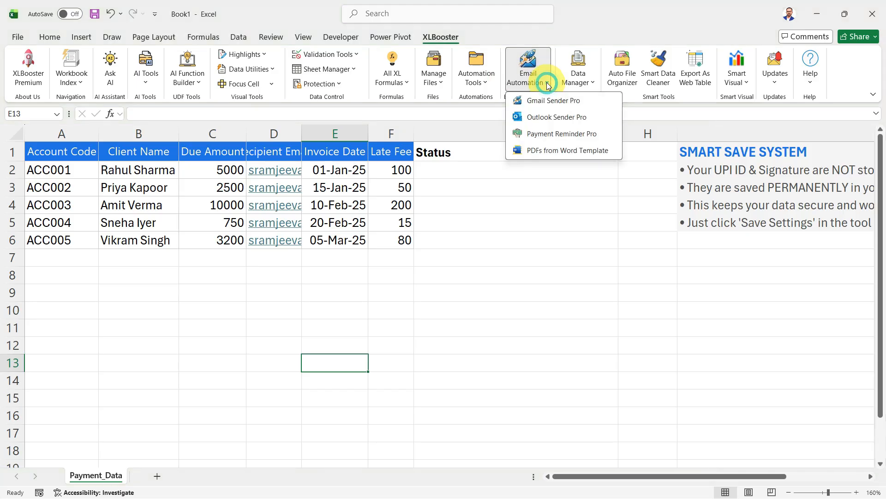
left_click(551, 135)
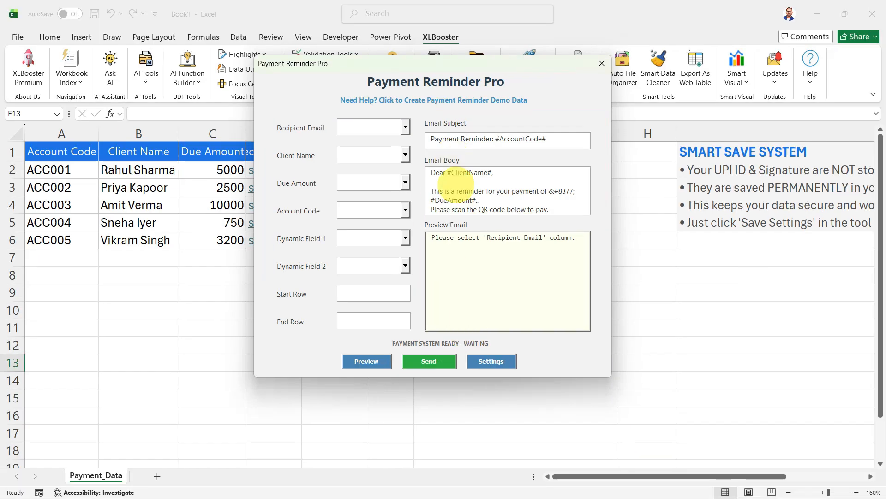
left_click_drag(459, 60, 451, 13)
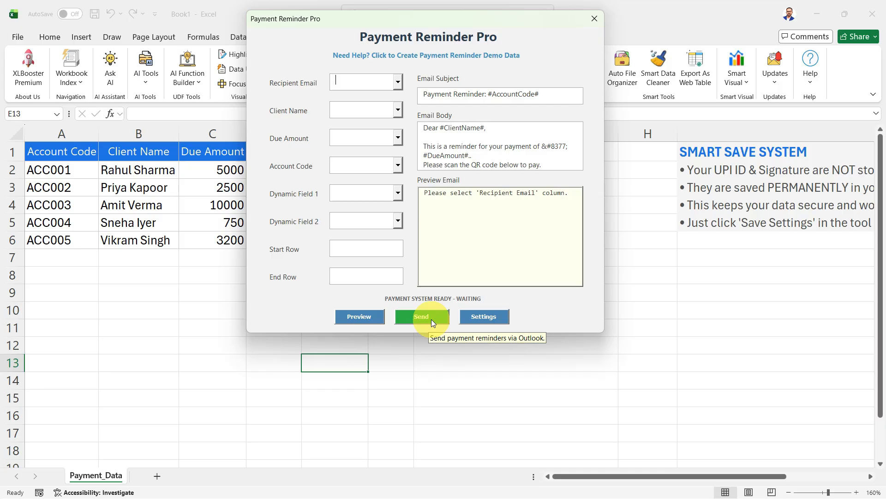
left_click(491, 318)
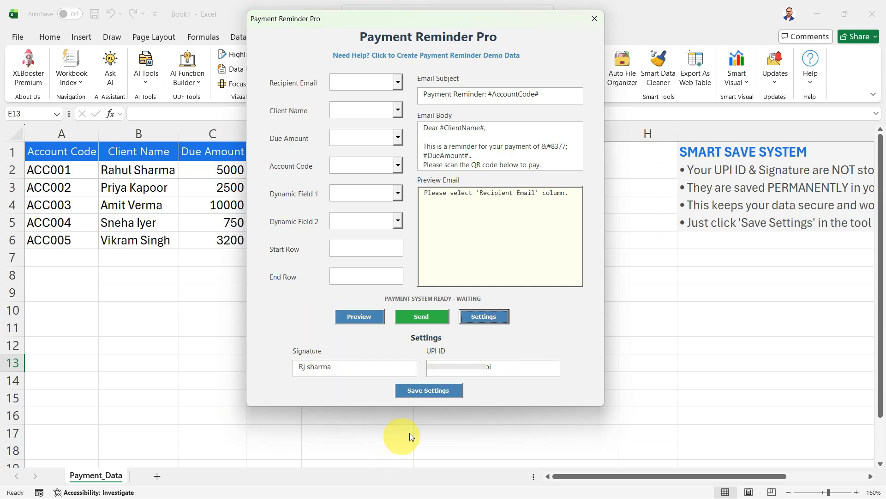
left_click(419, 395)
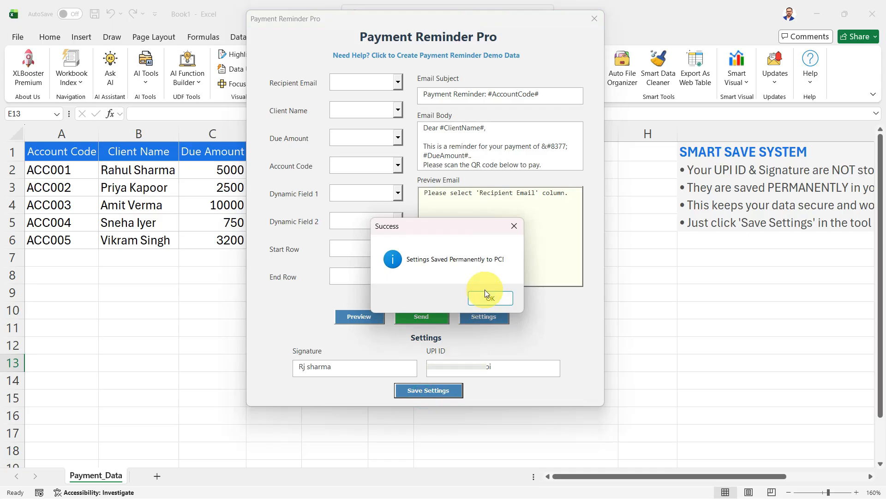
left_click(495, 298)
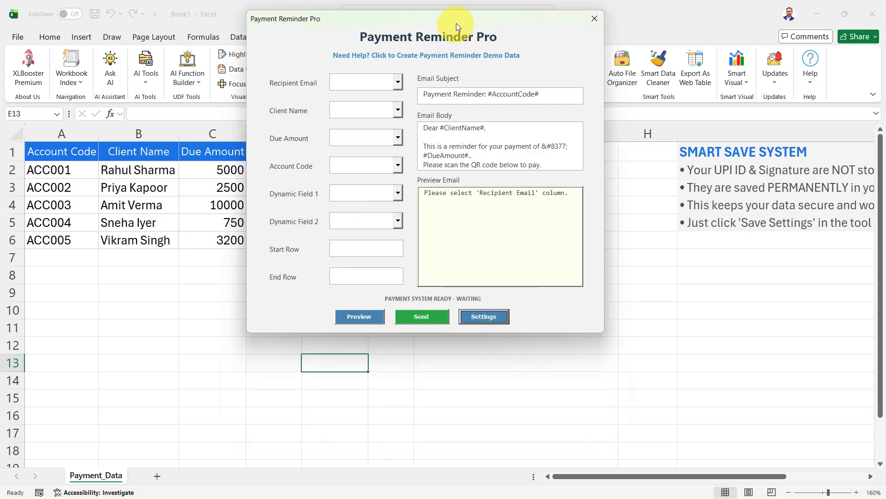
Create the Payment_Demo_Data and Payment_Reminder_Guide help sheets from Payment Reminder Pro and close the tool.
left_click_drag(456, 22, 458, 67)
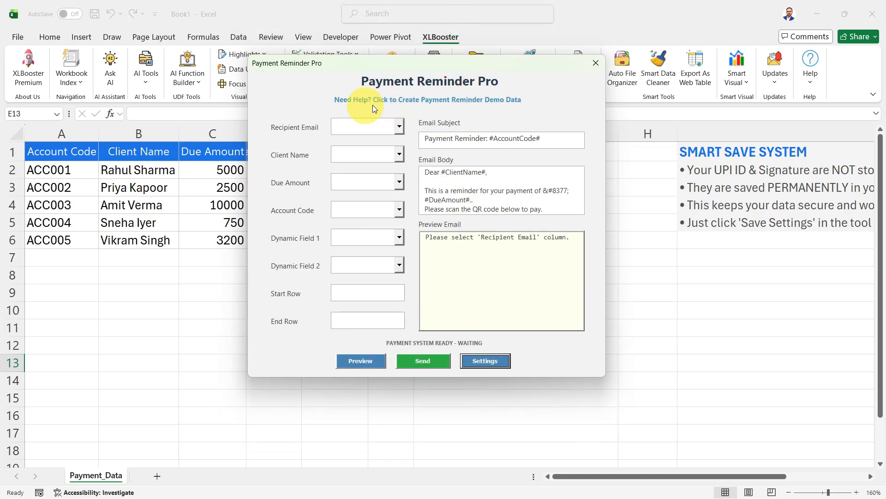
left_click(406, 102)
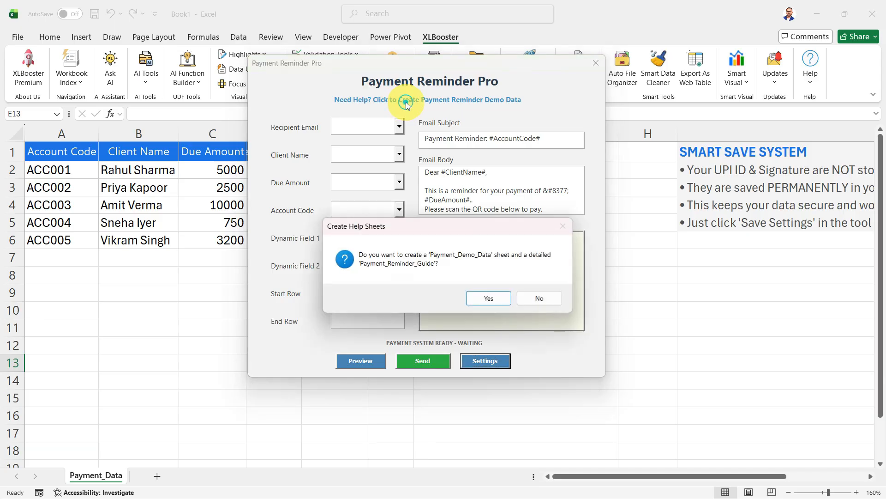
left_click(490, 296)
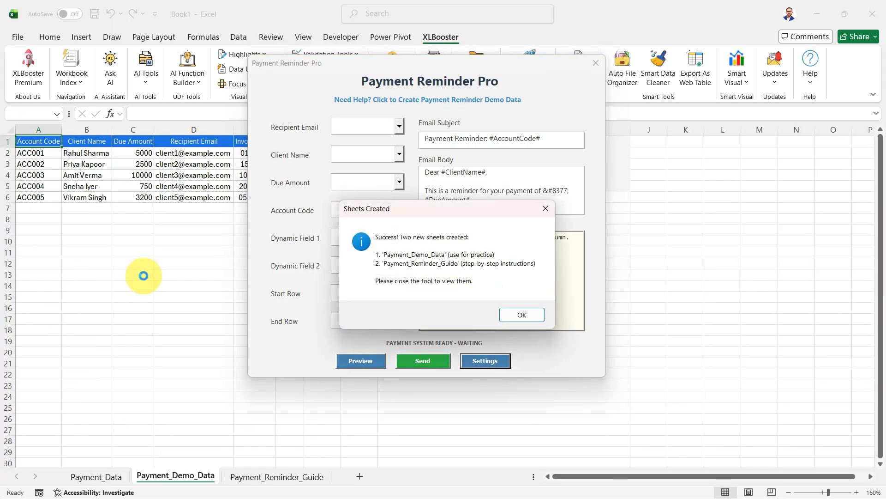
left_click(517, 313)
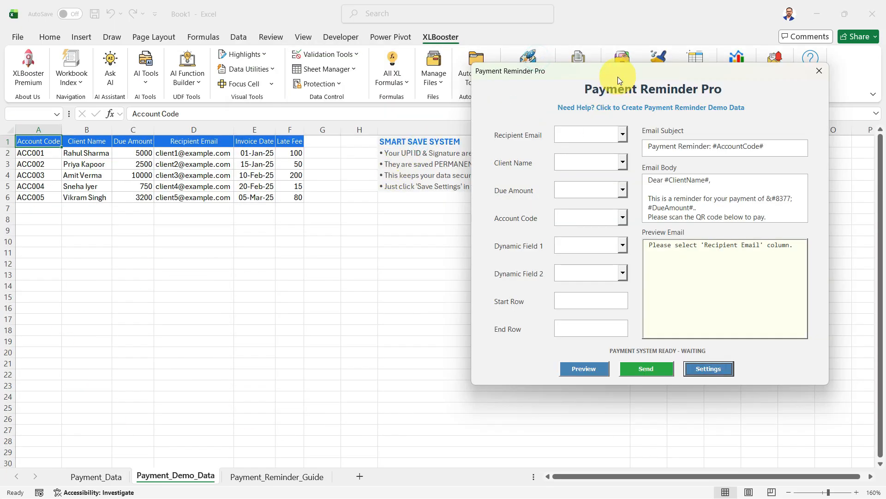
left_click_drag(617, 74, 438, 324)
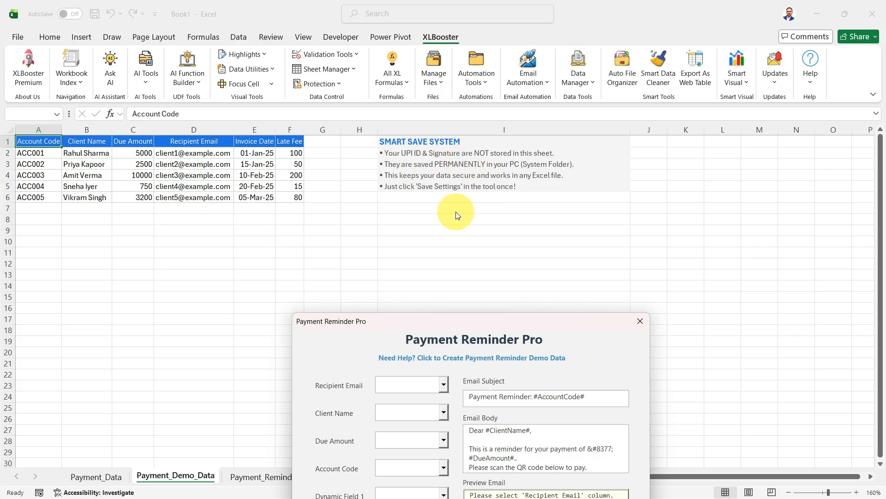
left_click(497, 334)
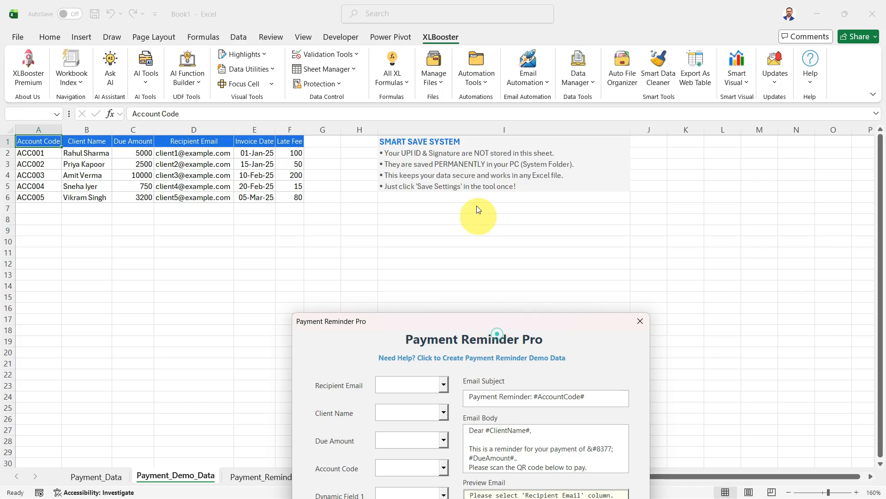
left_click_drag(479, 316, 470, 86)
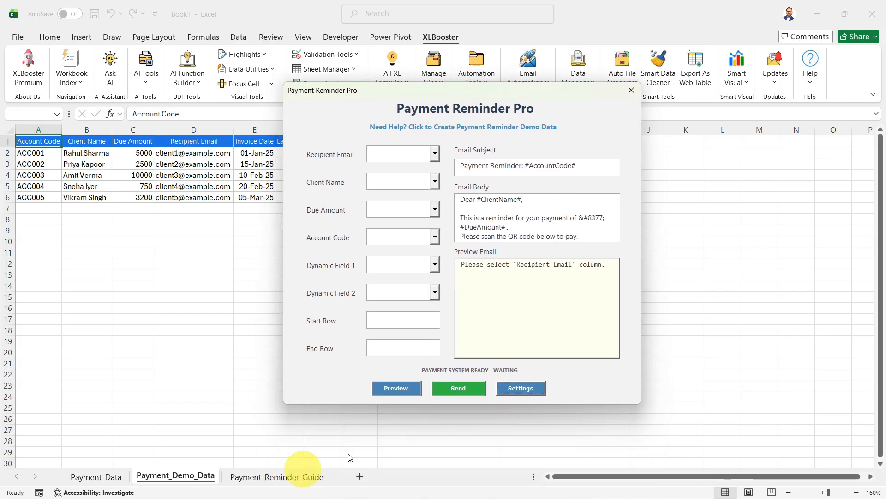
left_click(633, 92)
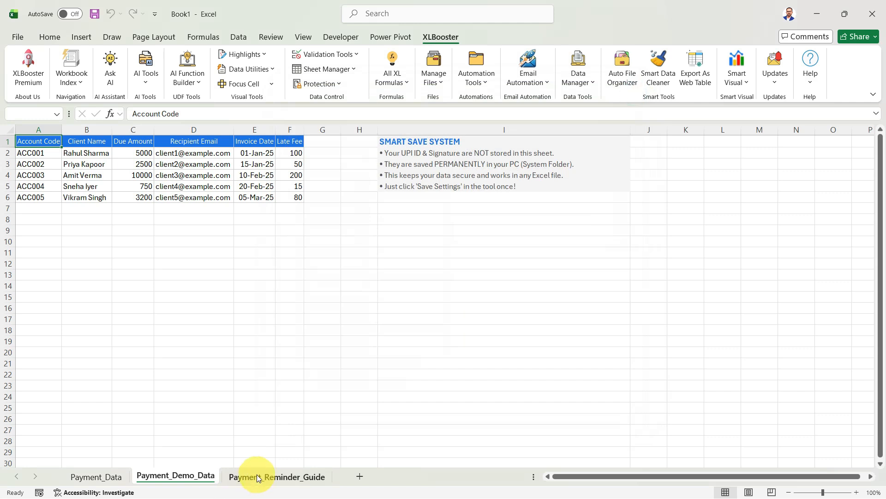
Read through the setup, tag mapping and status column instructions on the Payment_Reminder_Guide sheet.
left_click(245, 476)
scroll(189, 280, "down", 8)
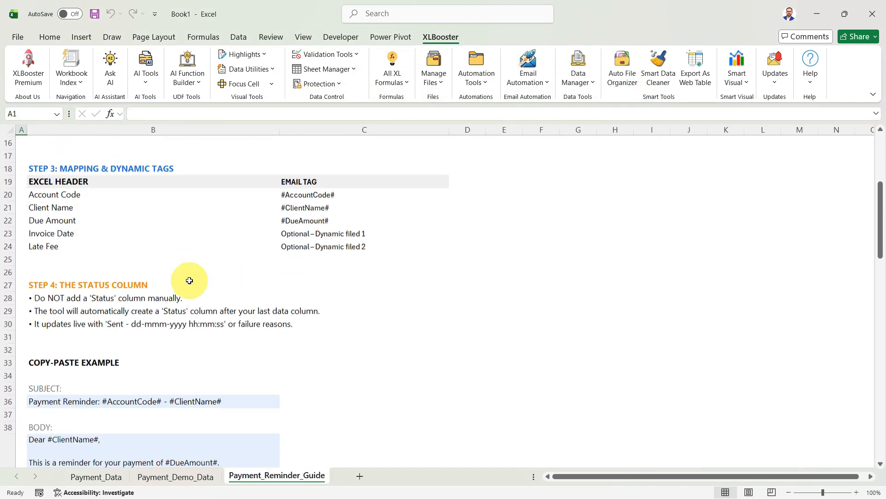
scroll(189, 281, "up", 8)
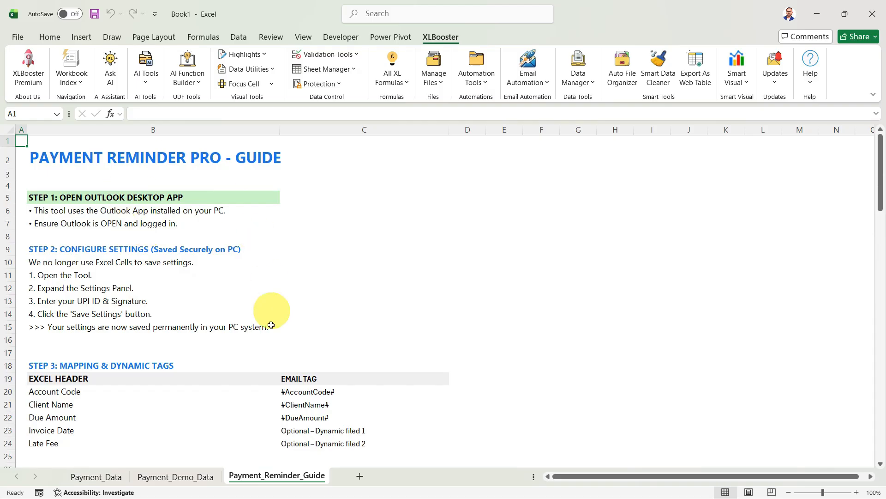
Return to the Payment_Data sheet and review the client records, selecting the due amounts in C2:C6.
left_click(108, 475)
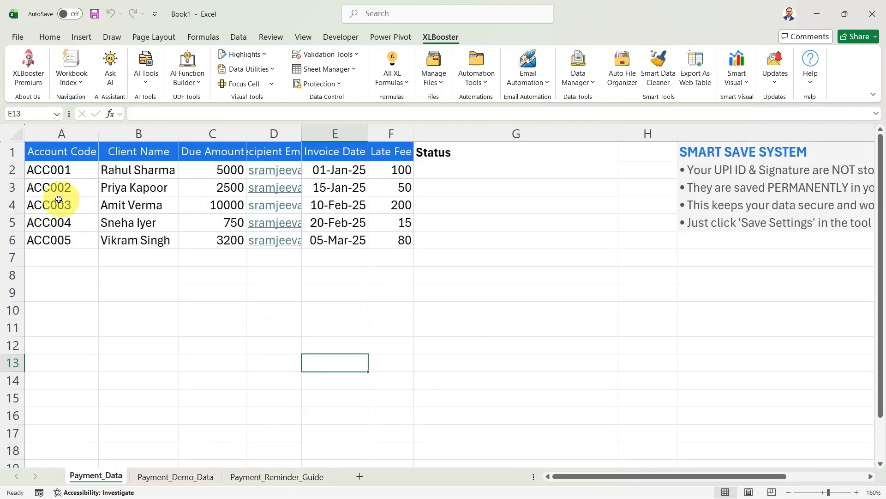
scroll(51, 189, "up", 1)
scroll(49, 192, "up", 1)
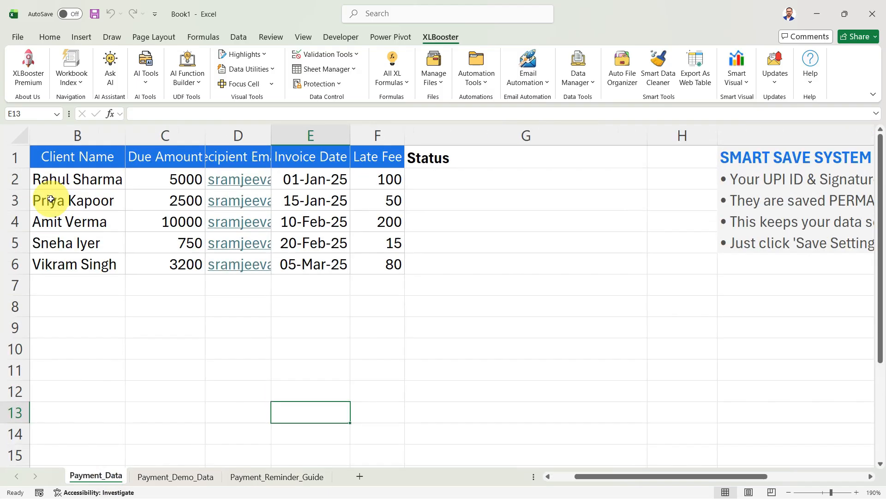
left_click_drag(577, 479, 550, 474)
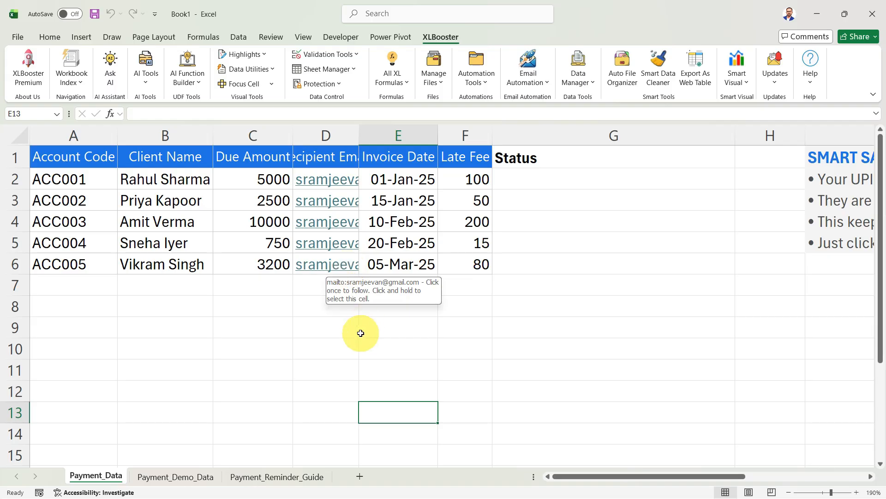
left_click_drag(259, 179, 258, 261)
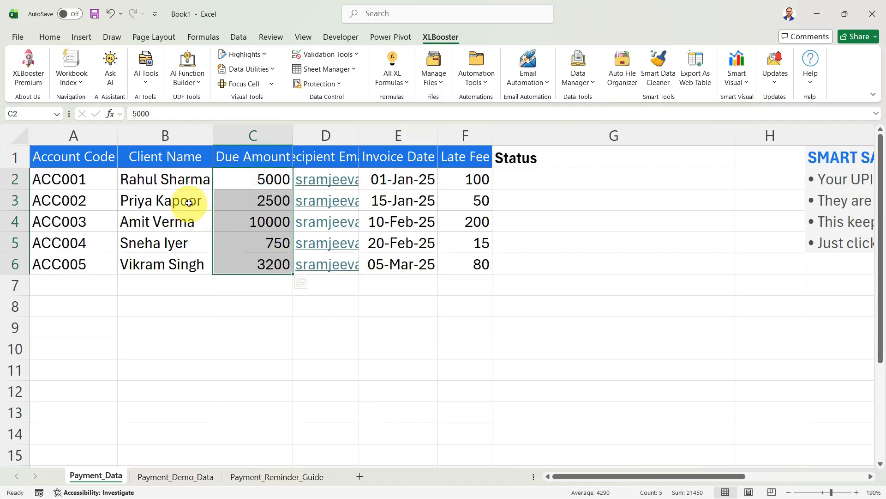
left_click_drag(258, 178, 254, 259)
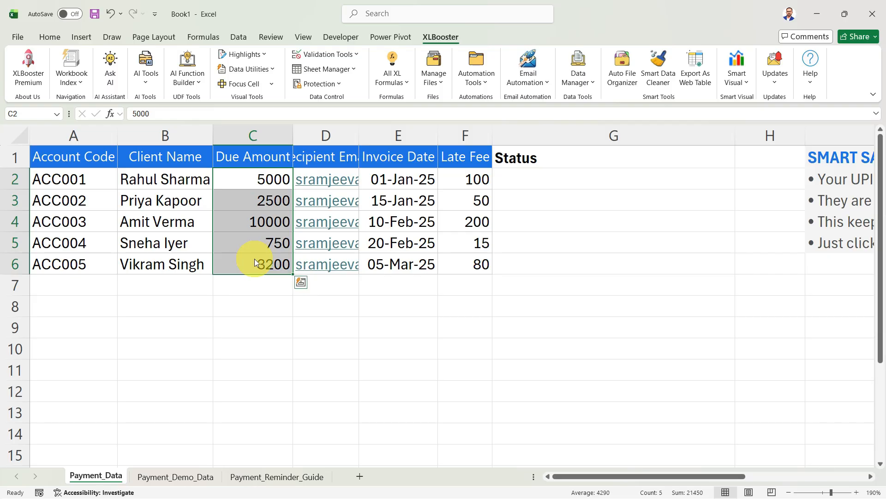
Switch to Outlook to check that it is open and logged in, and return to the Payment_Data sheet in Excel.
key("alt+Tab")
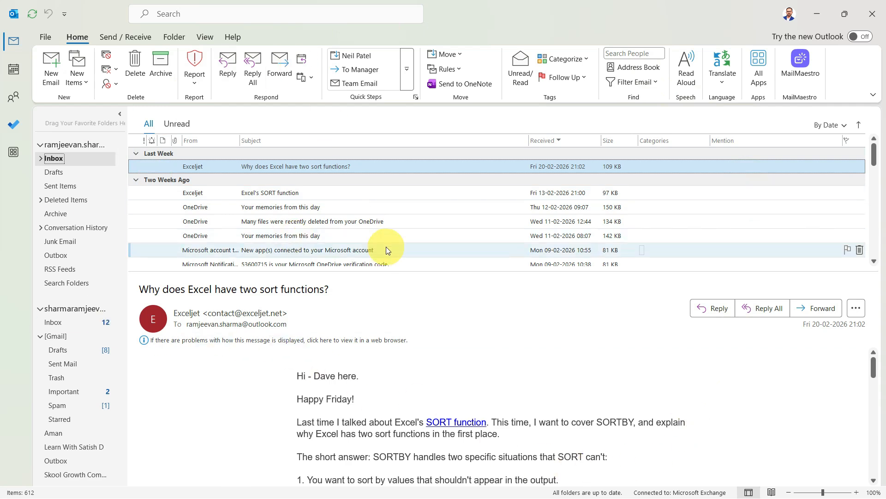
left_click(818, 14)
left_click(462, 198)
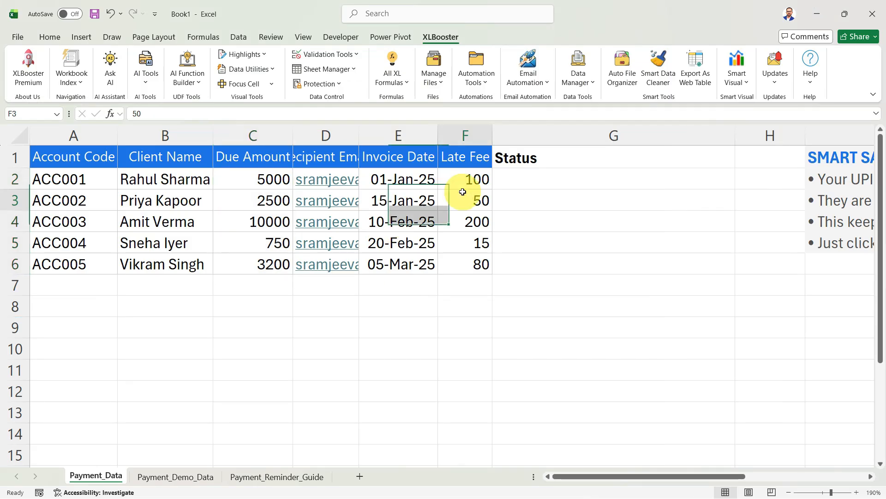
Reopen Payment Reminder Pro on the Payment_Data sheet and map Recipient Email to column D.
left_click(525, 88)
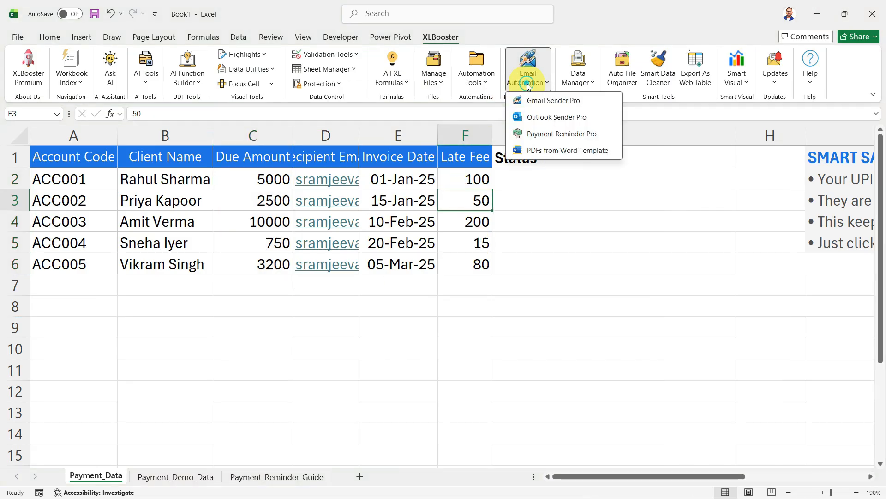
left_click(564, 135)
left_click_drag(196, 98, 479, 66)
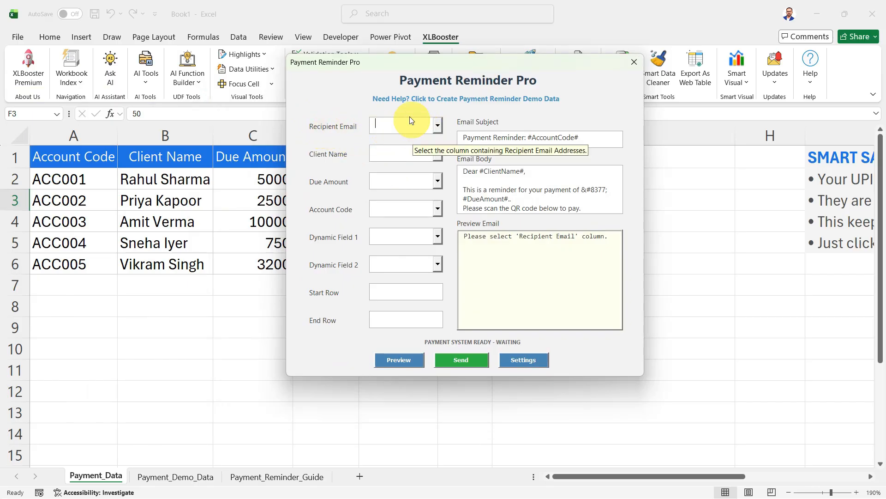
left_click_drag(418, 63, 411, 182)
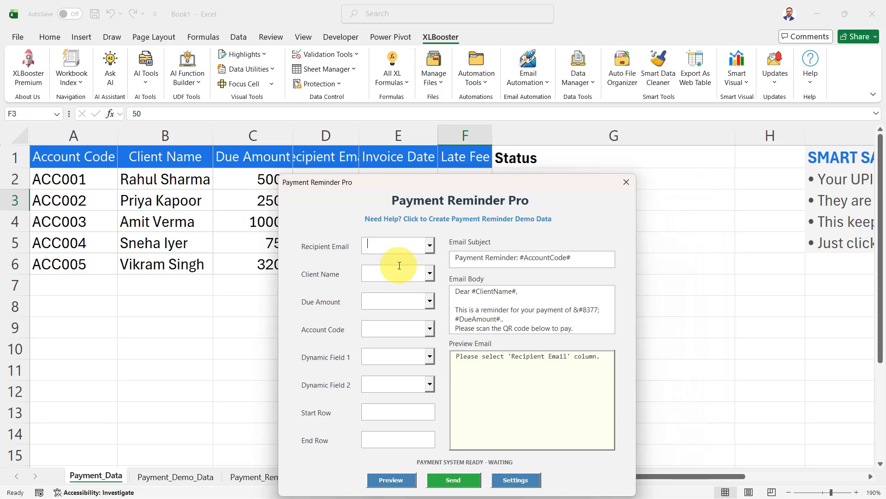
left_click(433, 244)
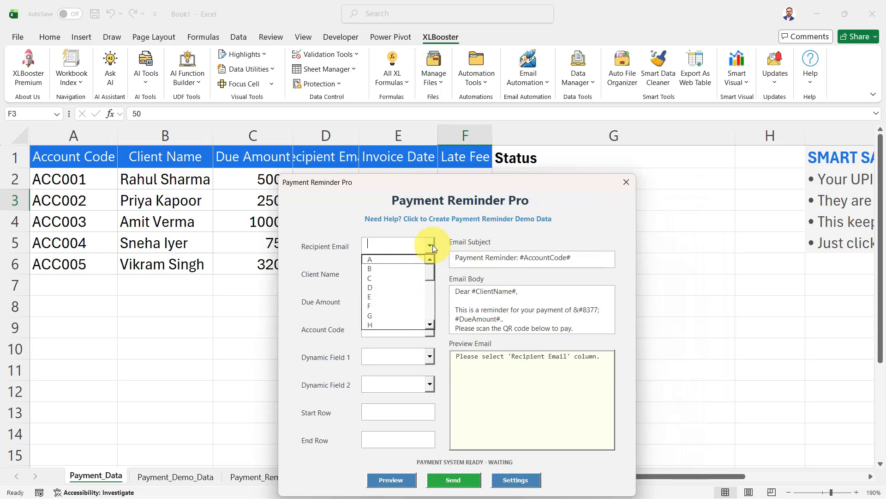
left_click(400, 287)
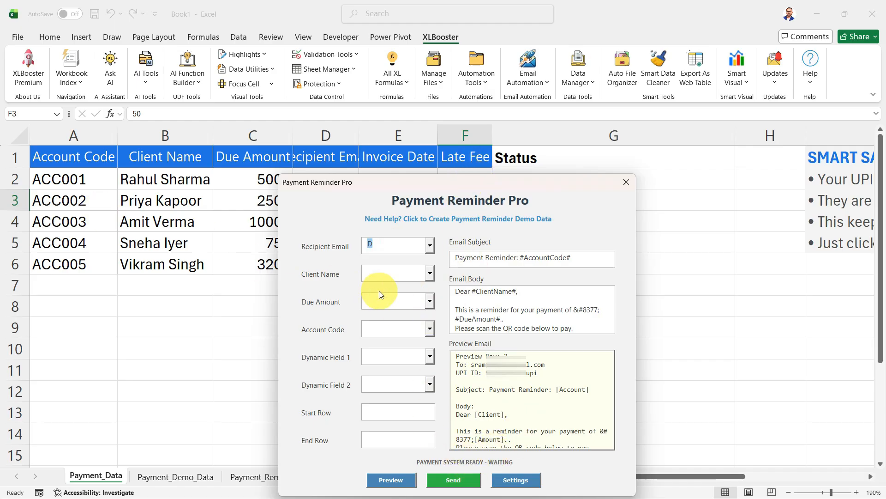
Map Client Name to column B and Due Amount to column C in Payment Reminder Pro.
left_click(430, 274)
left_click(415, 296)
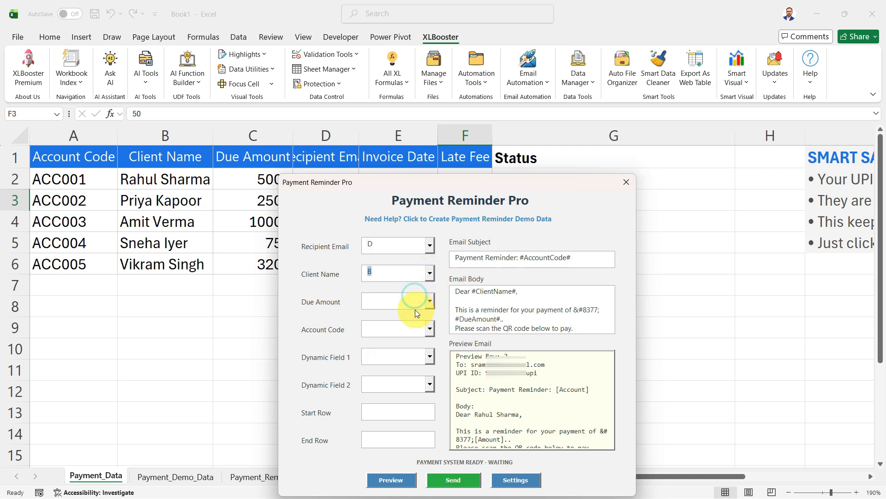
left_click(430, 301)
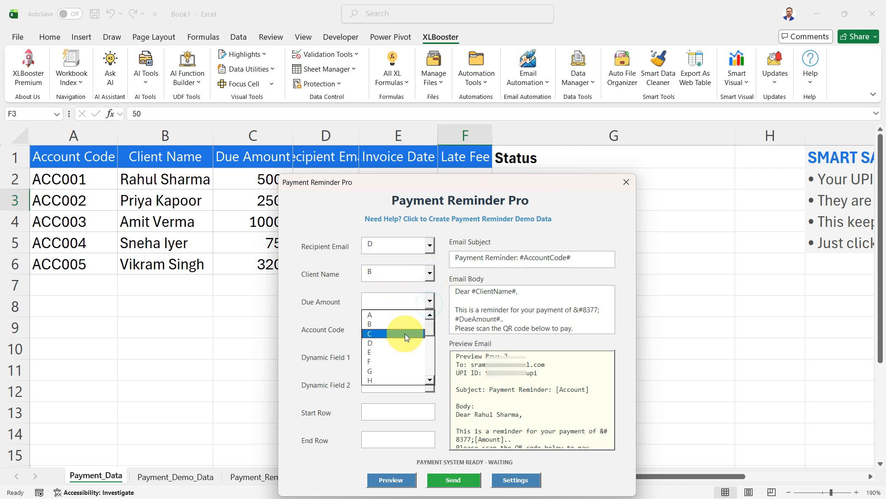
left_click(406, 334)
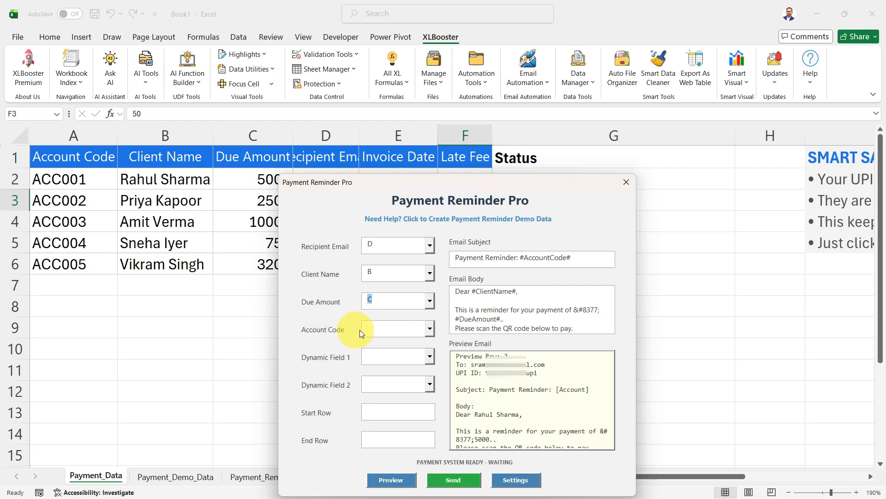
Map Account Code to column A and Dynamic Field 1 to column F.
left_click(429, 329)
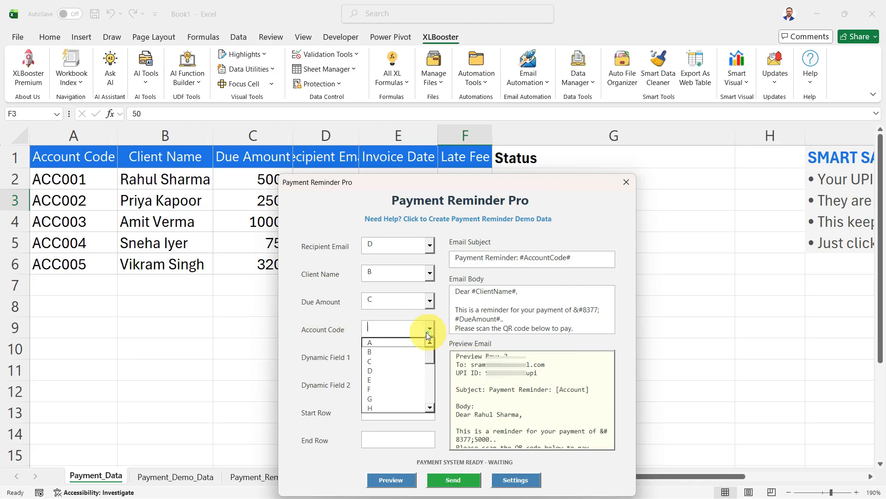
left_click(411, 342)
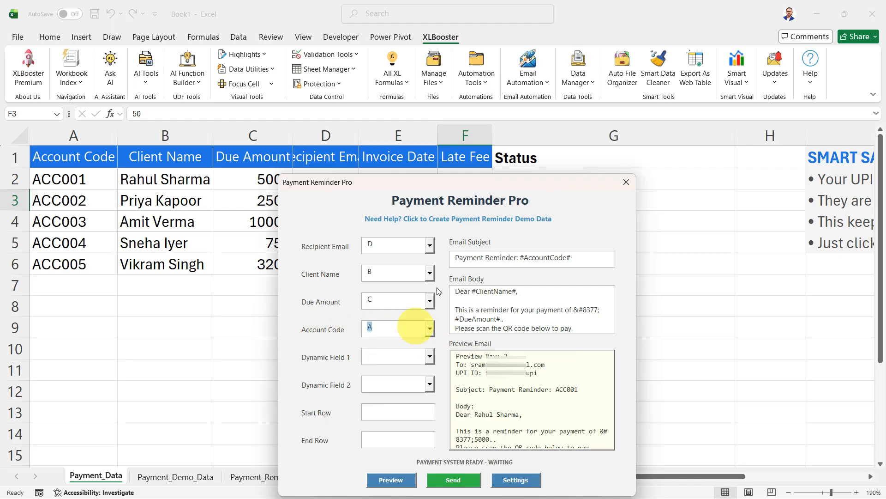
left_click(427, 357)
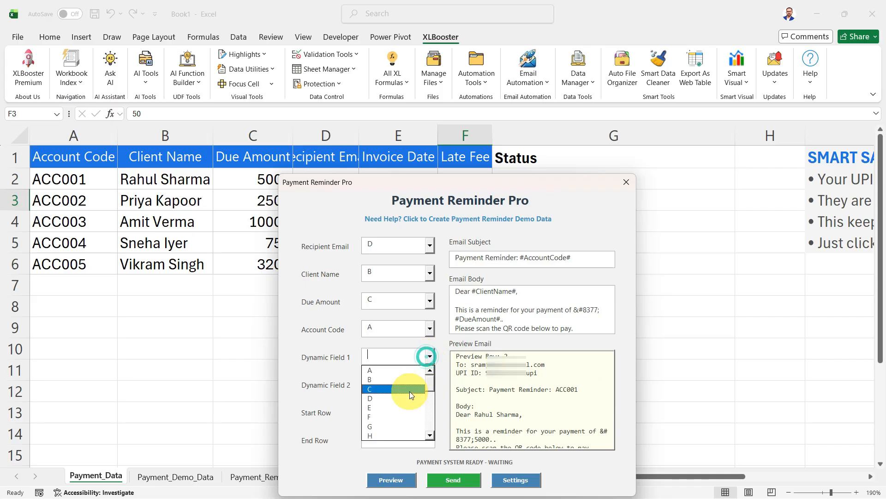
left_click(406, 416)
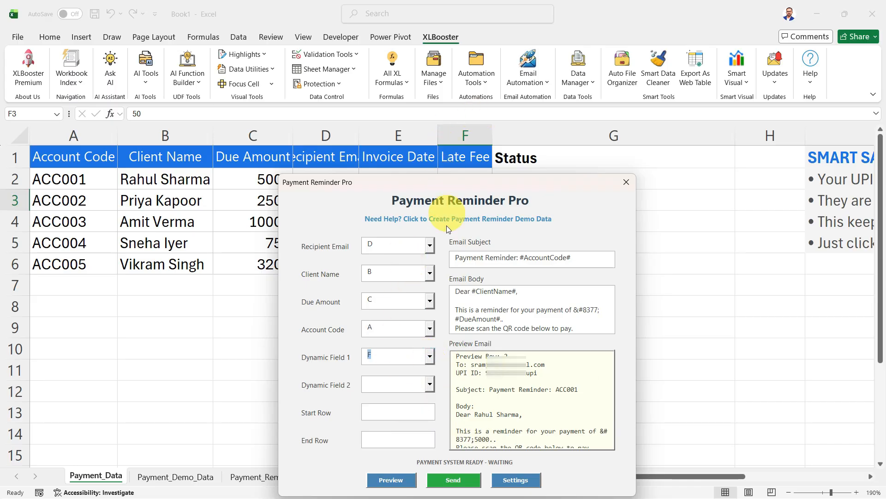
Send the payment reminders with Start Row and End Row left blank, close Payment Reminder Pro, and check the Status entries in G2:G6.
left_click_drag(337, 210, 330, 132)
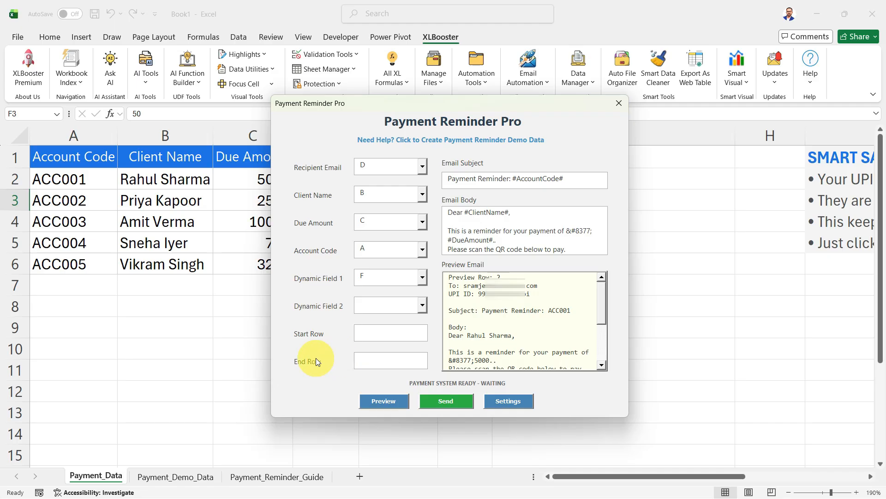
left_click(374, 329)
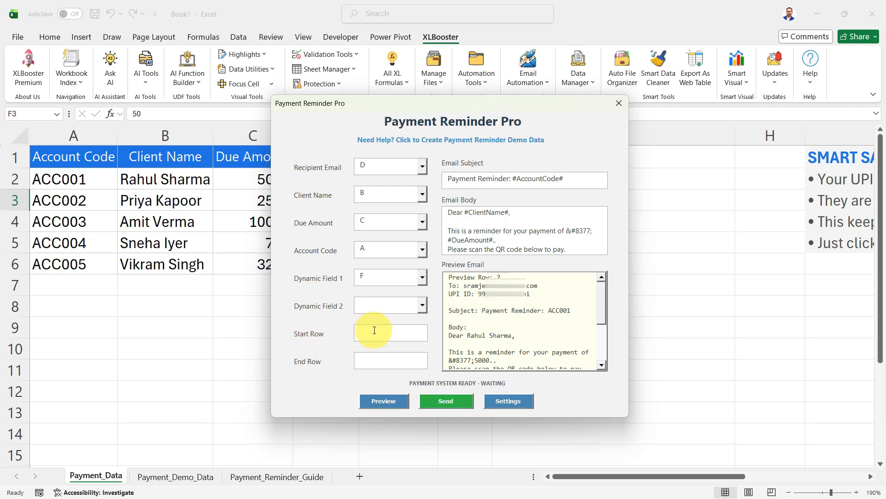
left_click(370, 357)
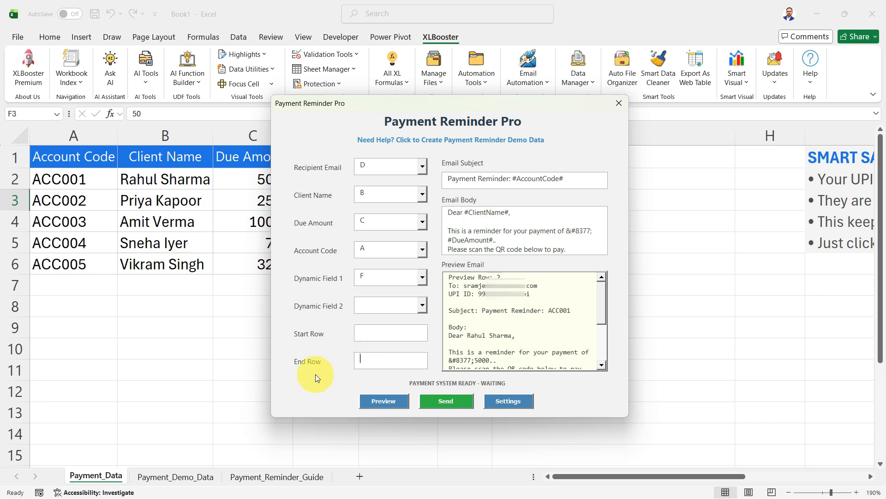
left_click(447, 399)
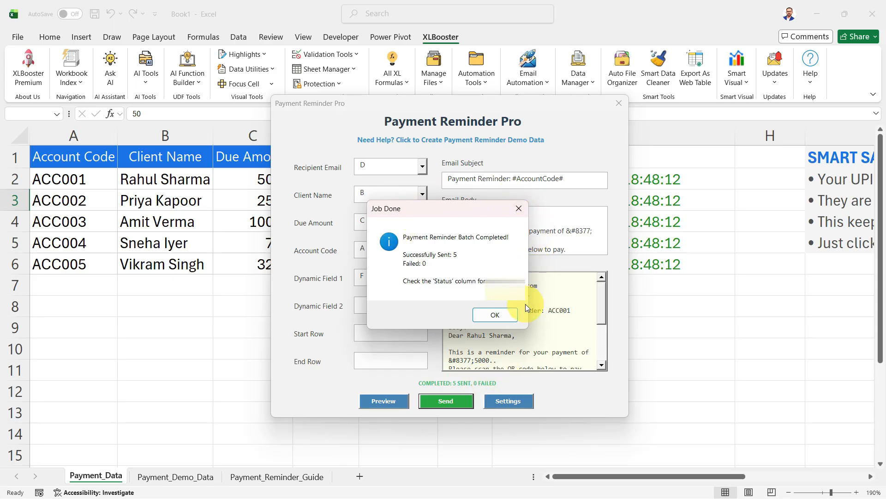
left_click(495, 314)
left_click(619, 102)
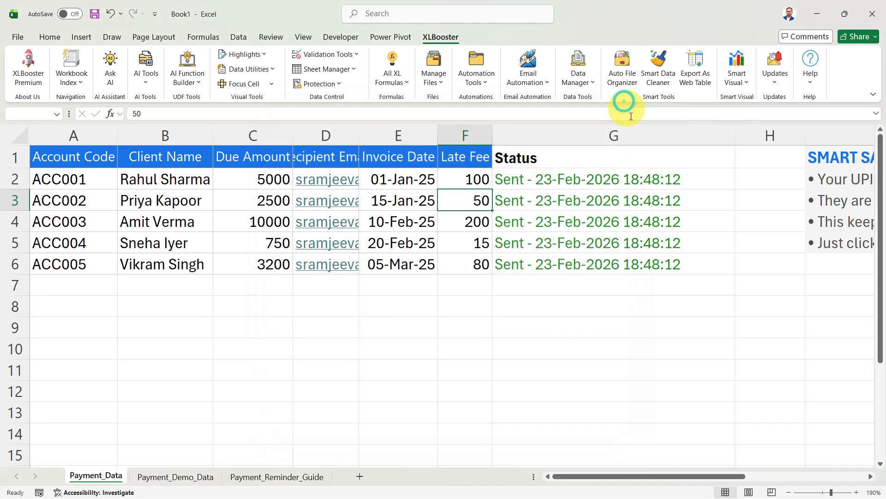
left_click_drag(563, 178, 560, 258)
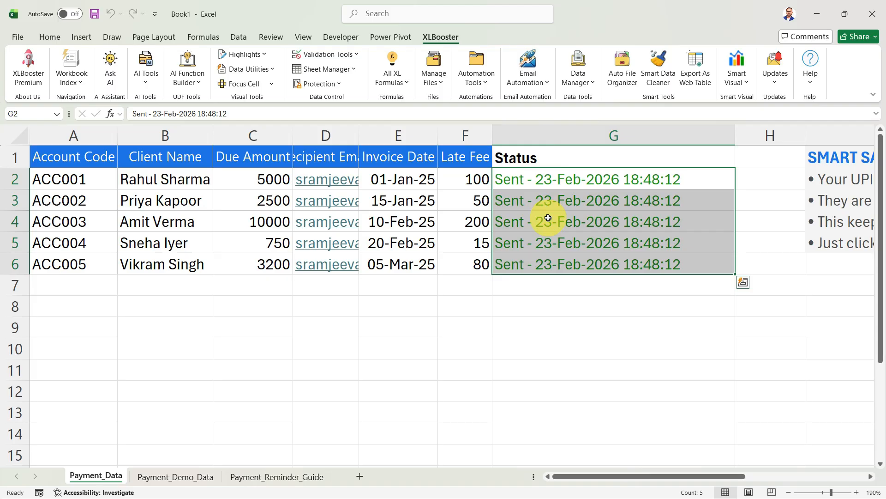
Switch to Outlook and look through today's payment reminder emails in the Sent Items folder.
key("alt+Tab")
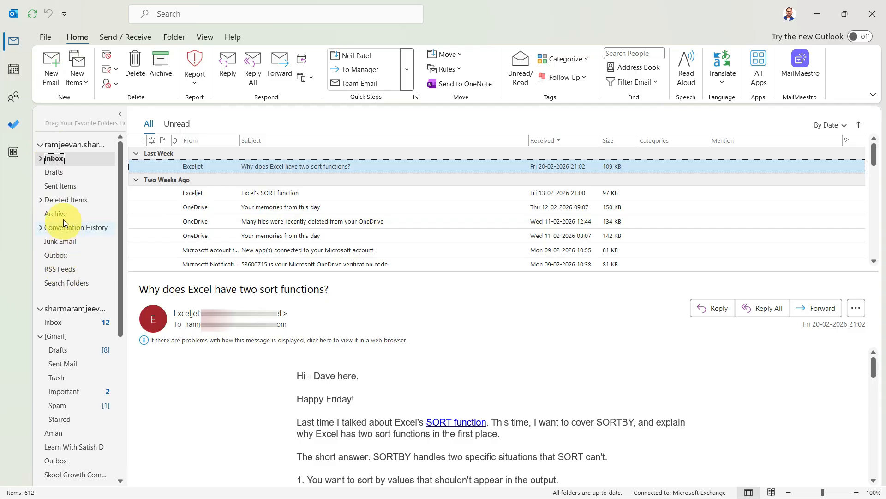
left_click(59, 186)
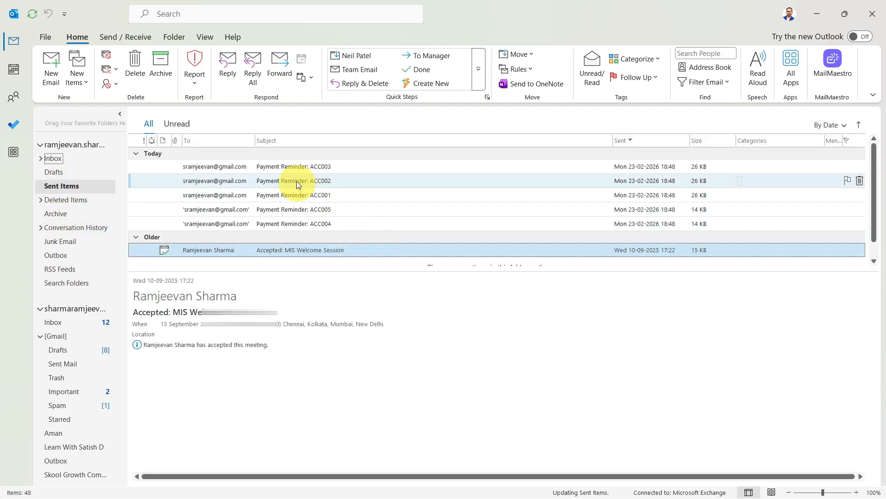
left_click(294, 170)
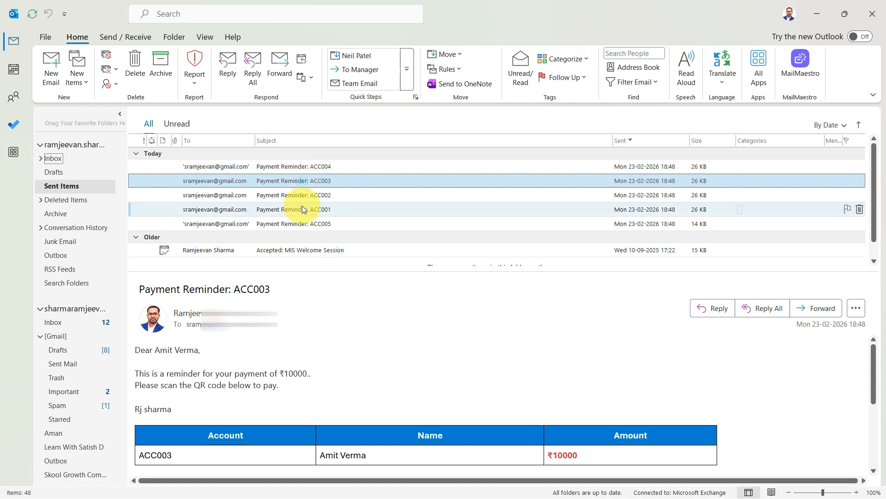
left_click(306, 196)
left_click(307, 209)
left_click(309, 224)
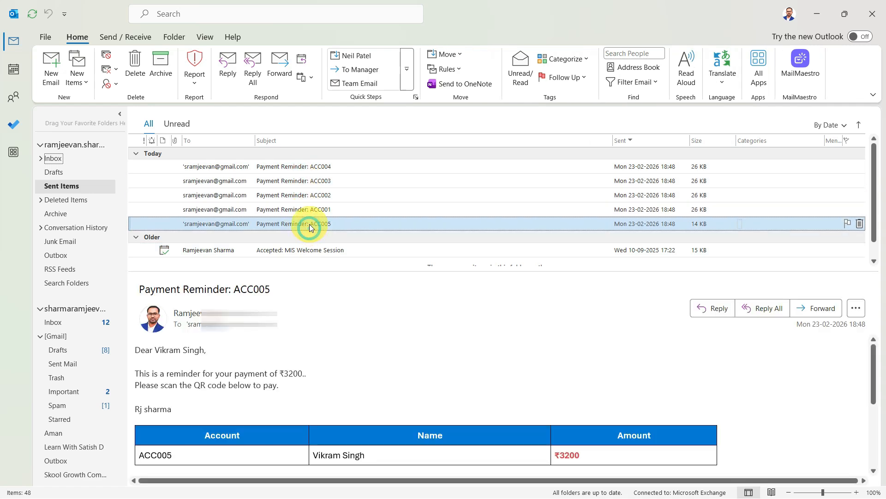
Open the last of today's sent payment reminders in full, check its client name, due amount and QR code, and return to Excel.
double_click(317, 224)
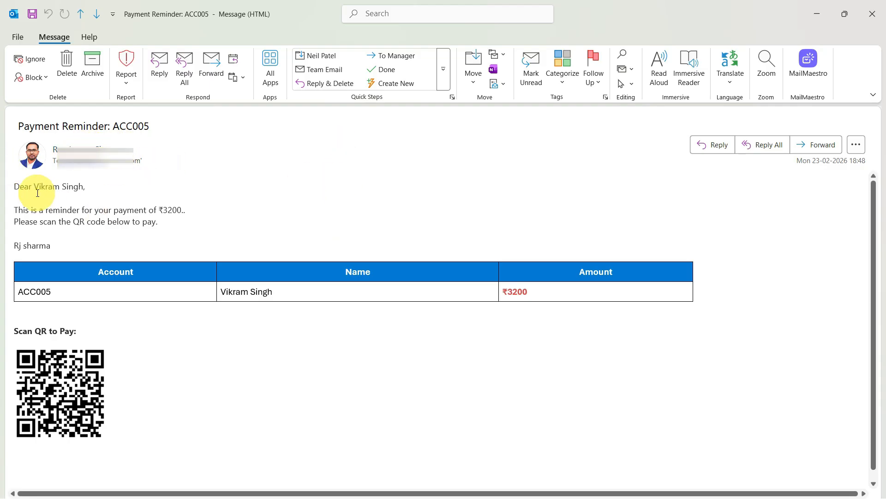
left_click_drag(32, 187, 112, 188)
left_click_drag(198, 210, 160, 214)
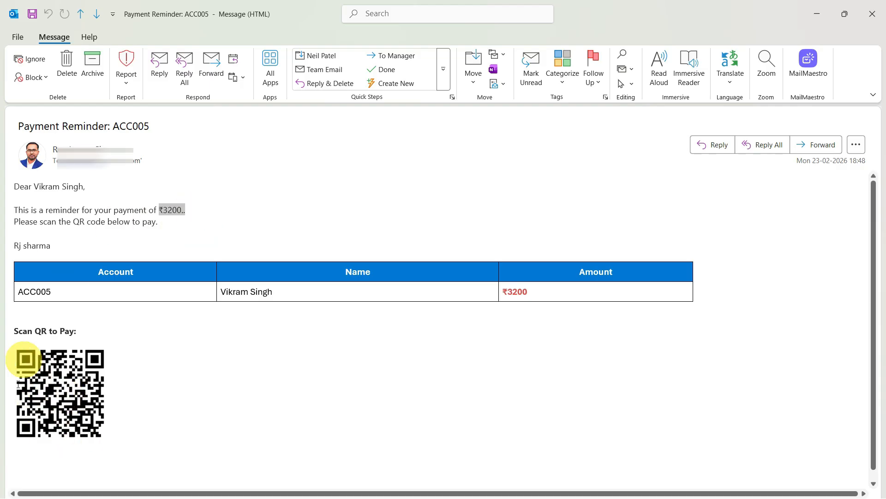
left_click_drag(531, 292, 508, 292)
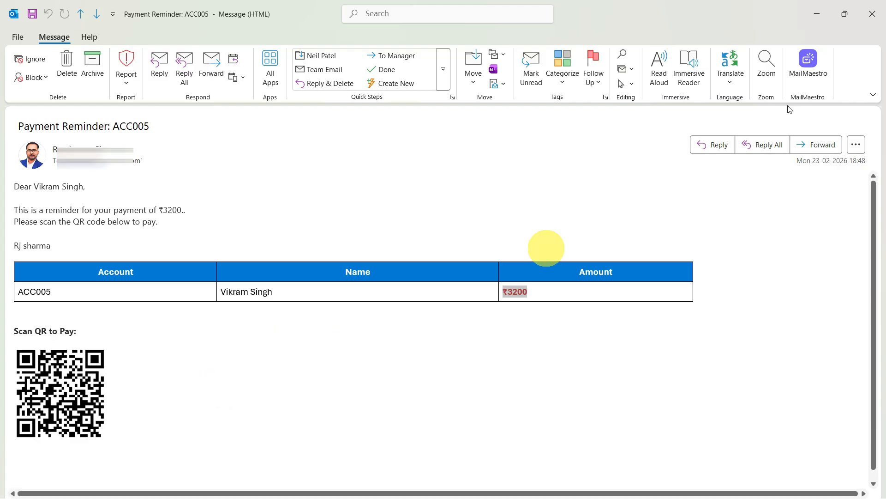
left_click(870, 10)
left_click(821, 8)
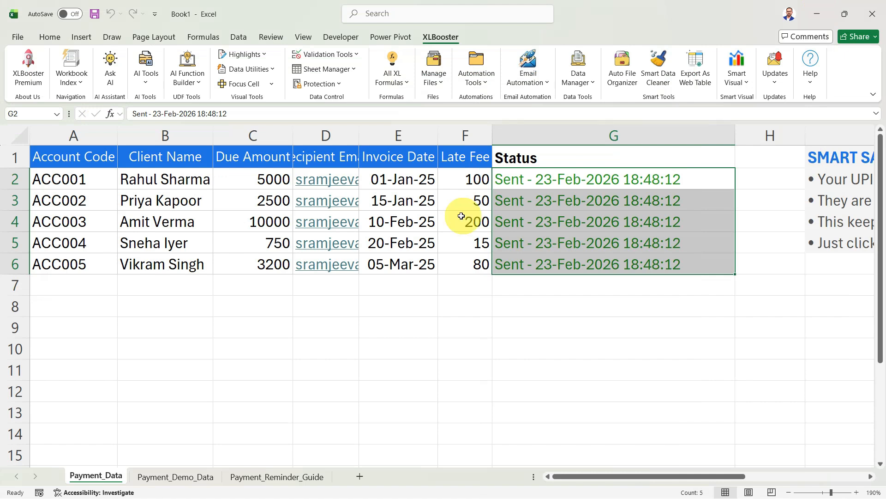
Reopen Payment Reminder Pro from the XLBooster email automation tools on the Payment_Data sheet.
left_click(536, 69)
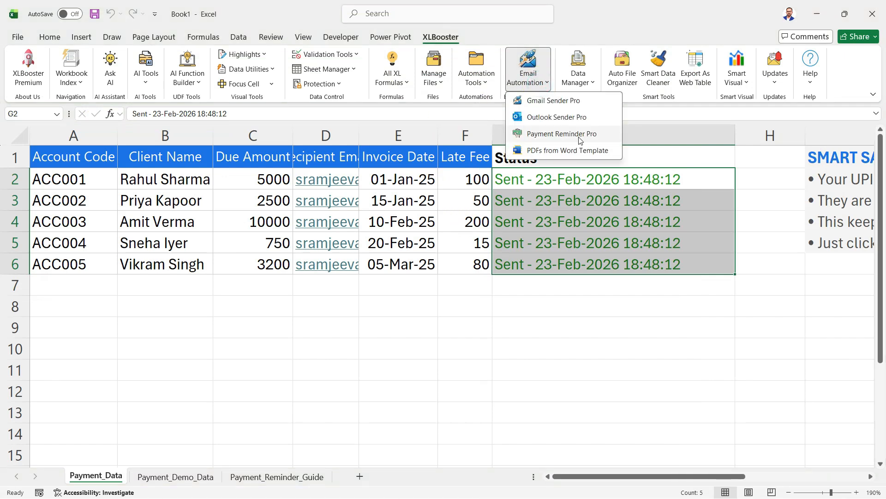